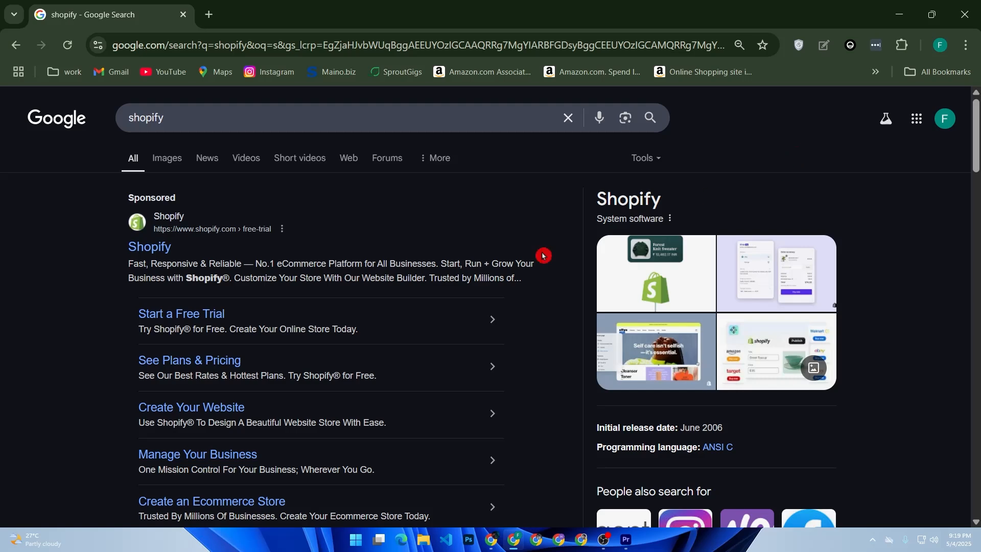
# Open the official Shopify website from the search results and log in to the store admin
pyautogui.scroll(-4, 361, 266)
pyautogui.scroll(-2, 370, 266)
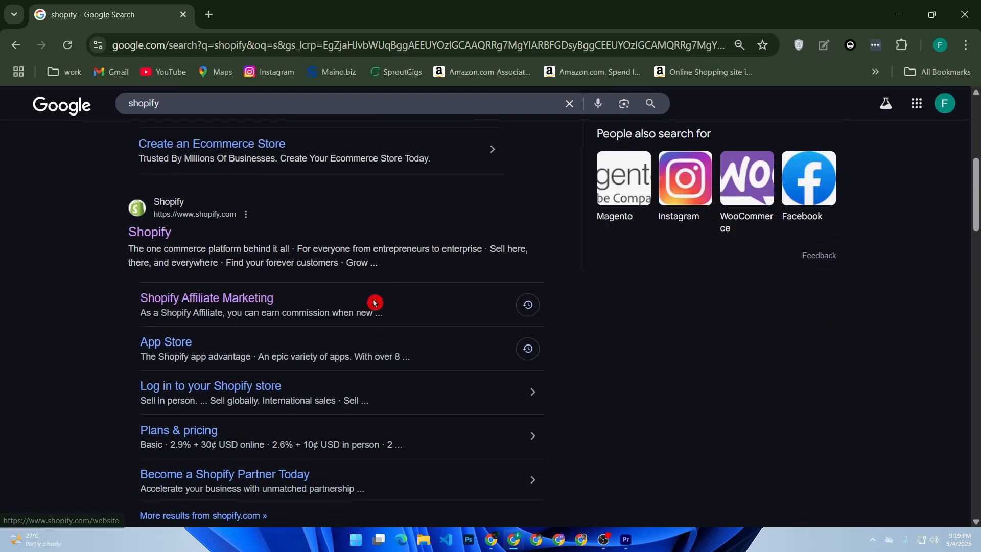
pyautogui.click(161, 234)
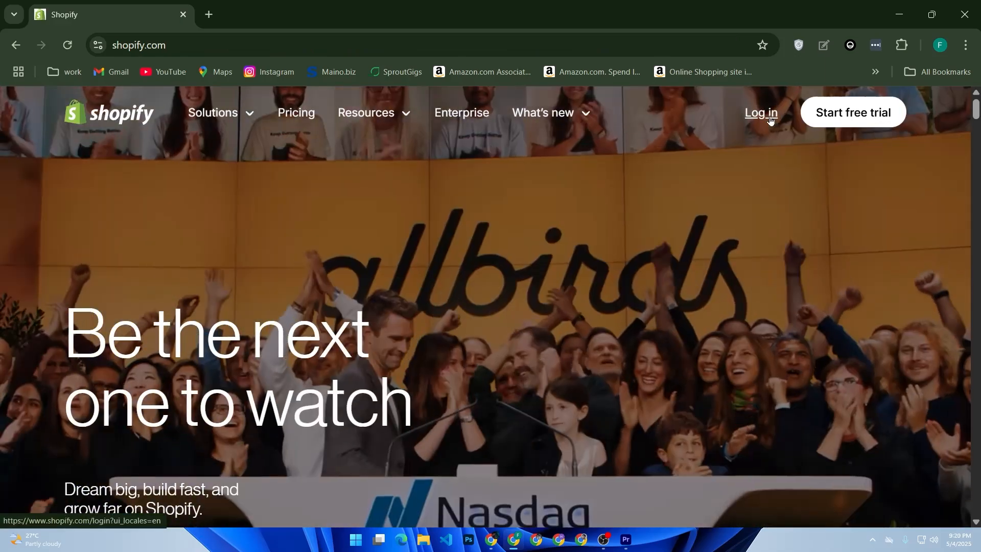
pyautogui.click(770, 114)
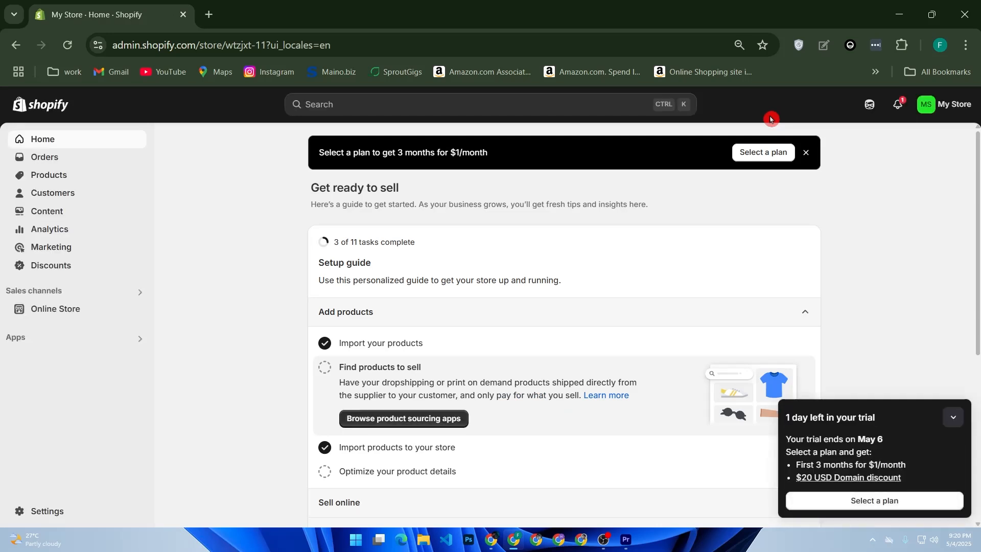
# Open the Policies page in the store settings
pyautogui.click(77, 517)
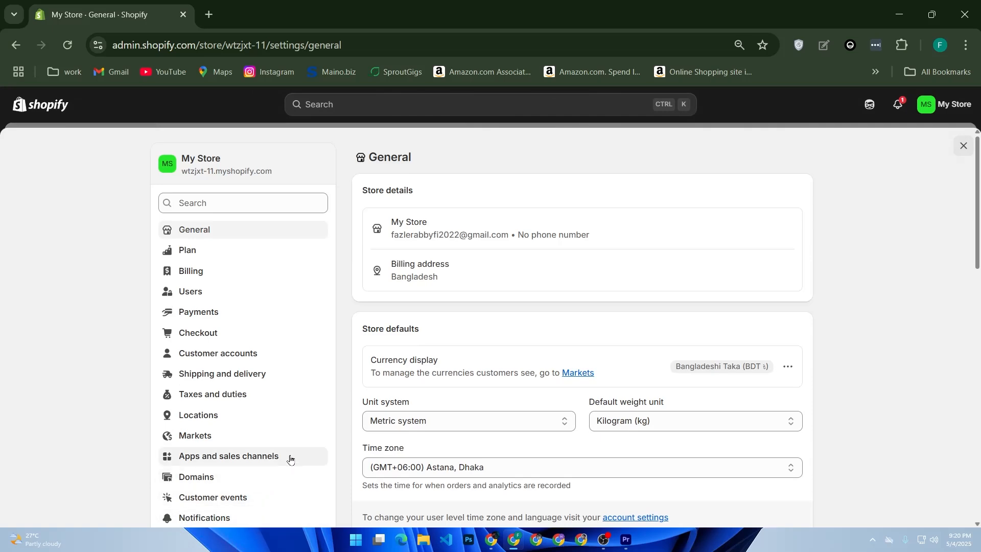
pyautogui.scroll(-5, 293, 456)
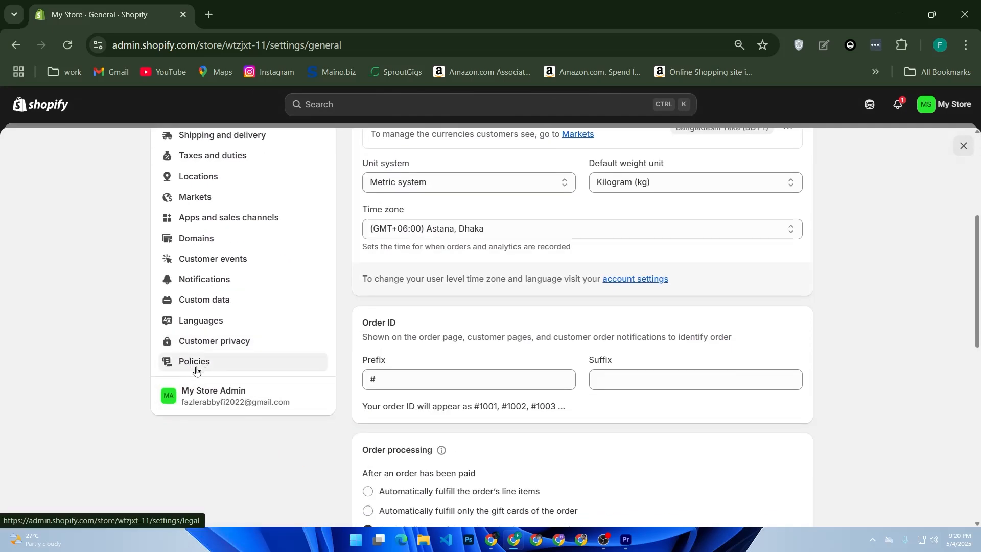
pyautogui.click(202, 366)
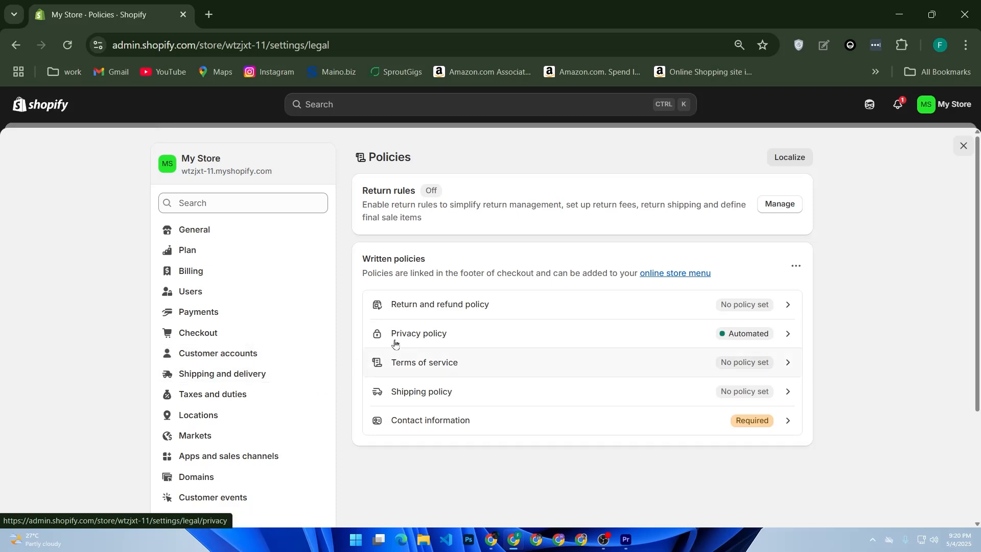
# Open the return and refund policy for editing and copy its title, "Return and refund policy"
pyautogui.click(413, 306)
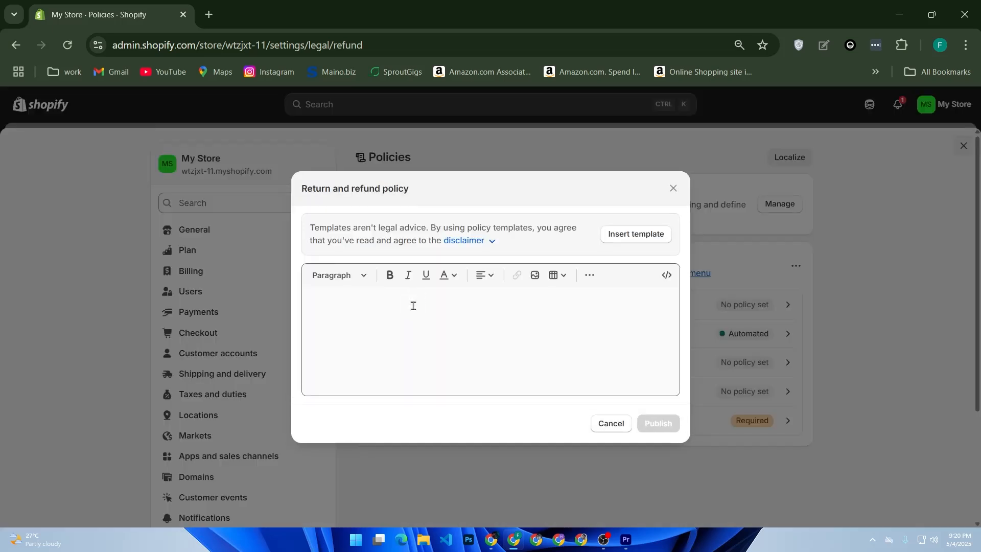
pyautogui.click(588, 276)
pyautogui.click(468, 313)
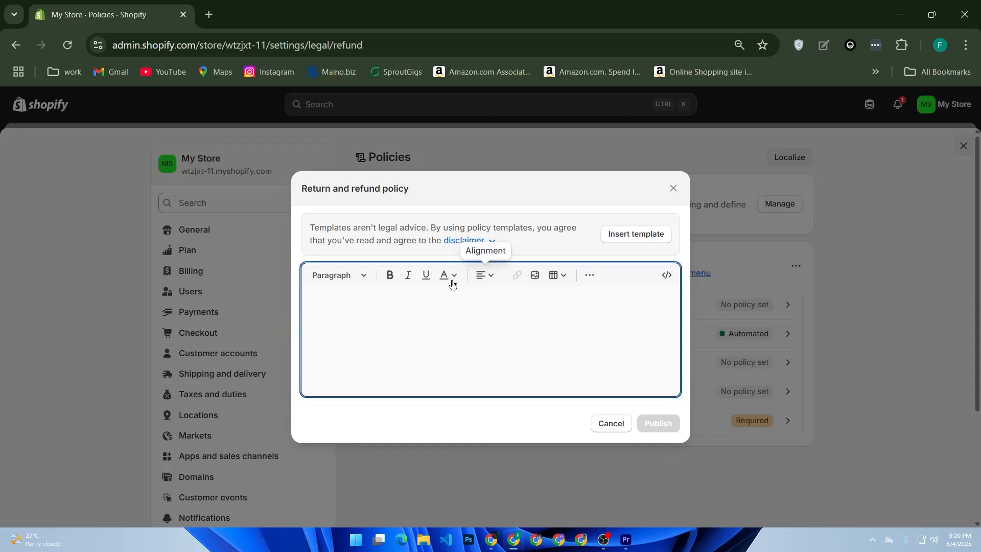
pyautogui.moveTo(301, 188); pyautogui.dragTo(409, 187)
pyautogui.hotkey('ctrl', 'c')
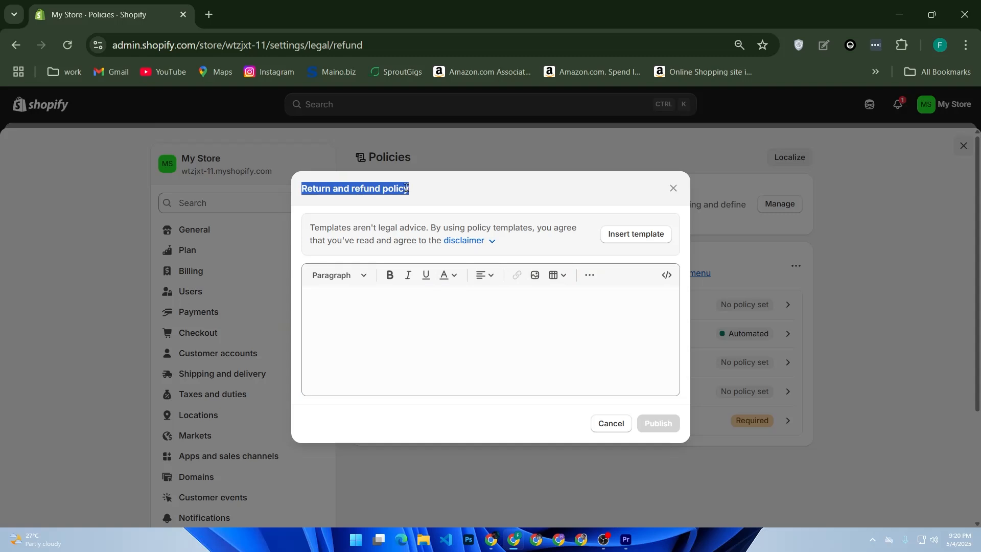
# Search for chatgpt in a new browser tab and open ChatGPT from OpenAI's introduction page
pyautogui.click(209, 14)
pyautogui.click(395, 288)
pyautogui.write('cha')
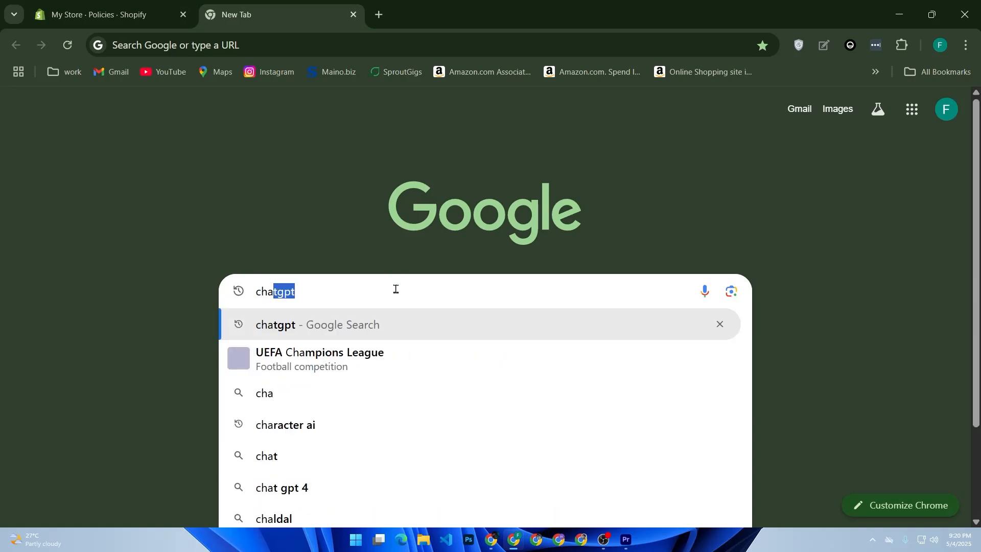
pyautogui.press('Return')
pyautogui.scroll(-8, 396, 292)
pyautogui.scroll(6, 327, 288)
pyautogui.scroll(-9, 253, 287)
pyautogui.scroll(12, 250, 301)
pyautogui.click(203, 230)
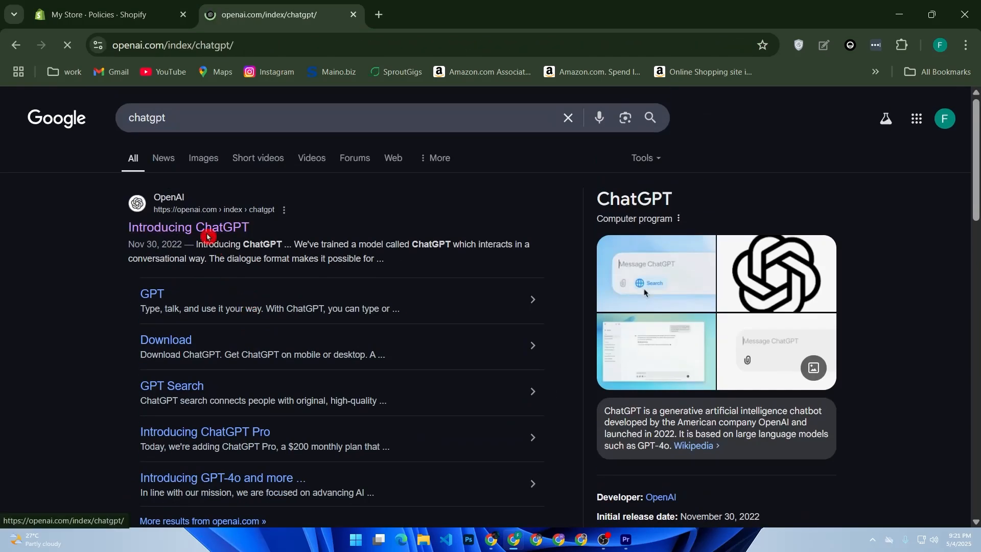
pyautogui.click(414, 289)
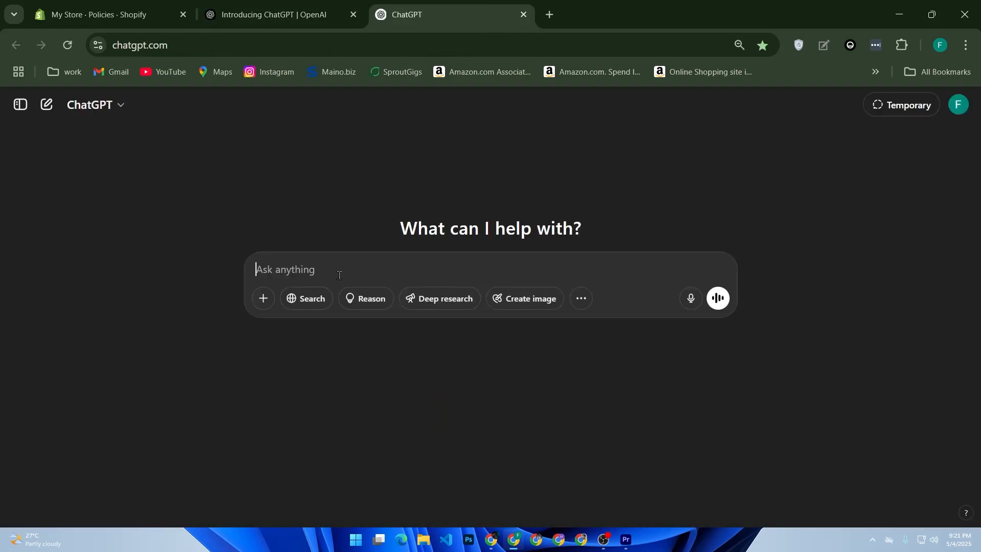
# Send ChatGPT the prompt "write Return and refund policy for shopify shortly", reusing the copied policy title
pyautogui.write('write')
pyautogui.hotkey('ctrl', 'v')
pyautogui.write('for sho')
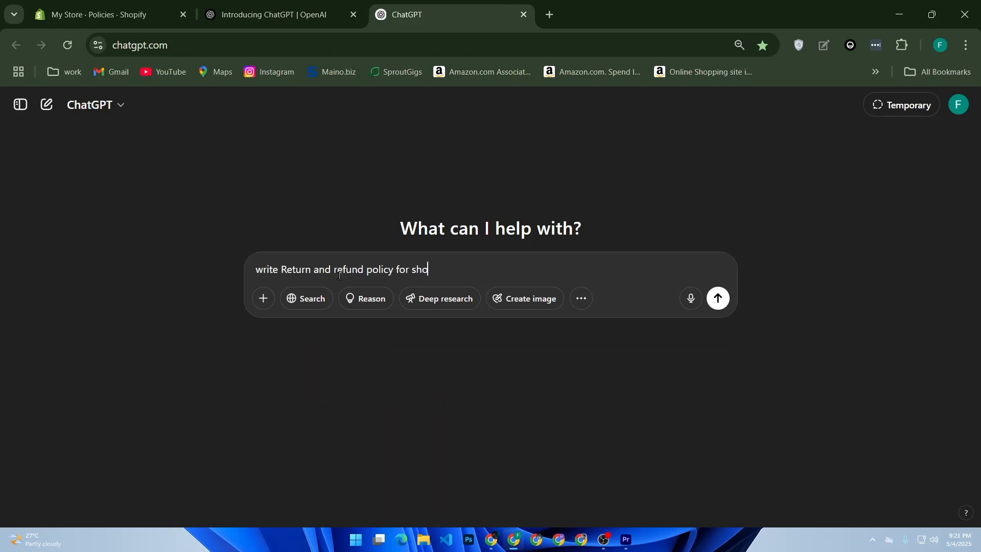
pyautogui.write('pify shortly')
pyautogui.press('Return')
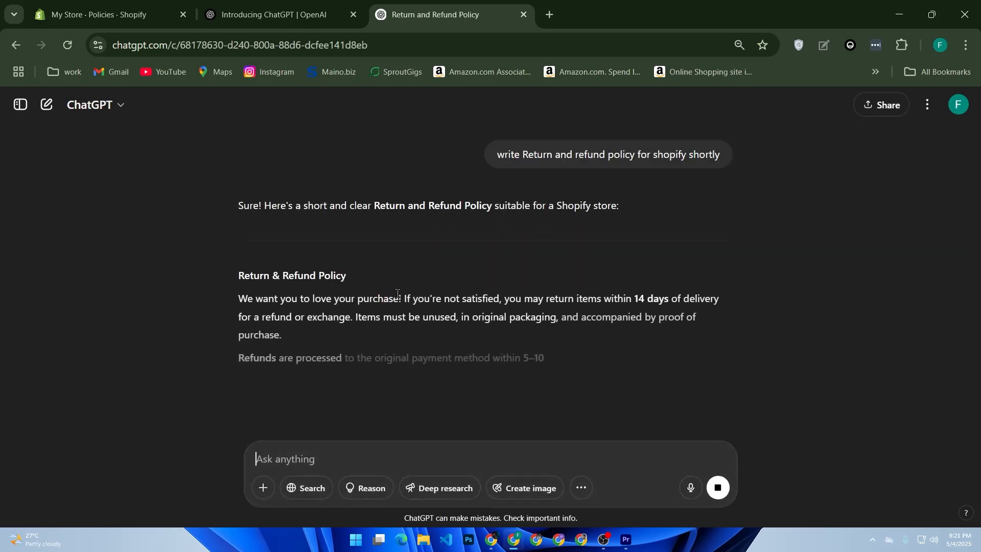
# Copy the generated policy text from the "Return & Refund Policy" heading through the return shipping paragraph
pyautogui.scroll(-1, 385, 318)
pyautogui.scroll(-2, 384, 319)
pyautogui.scroll(2, 384, 319)
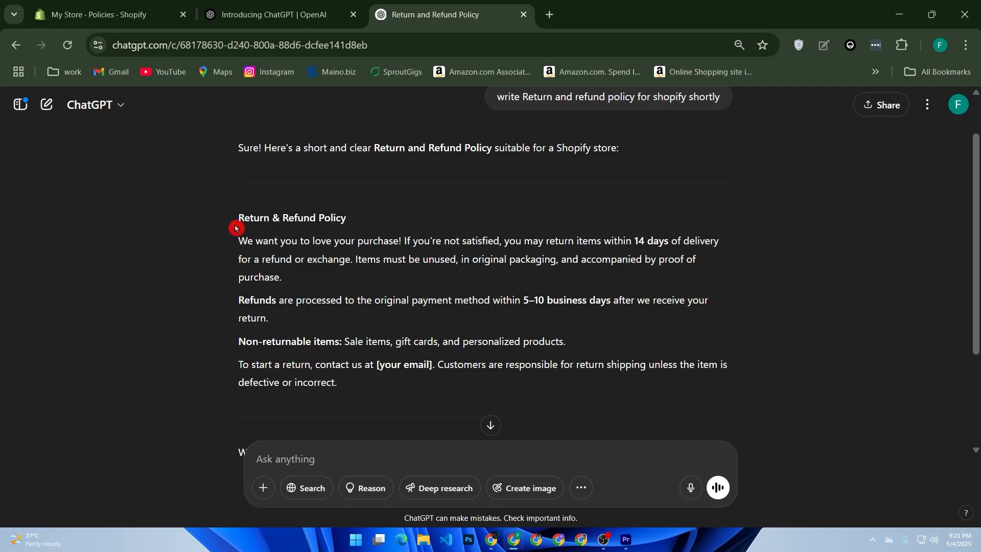
pyautogui.moveTo(243, 212); pyautogui.dragTo(395, 387)
pyautogui.rightClick(419, 319)
pyautogui.click(415, 208)
# Switch back to Shopify, paste the copied text into the return and refund policy and publish it
pyautogui.click(276, 14)
pyautogui.click(101, 18)
pyautogui.click(523, 320)
pyautogui.hotkey('ctrl', 'v')
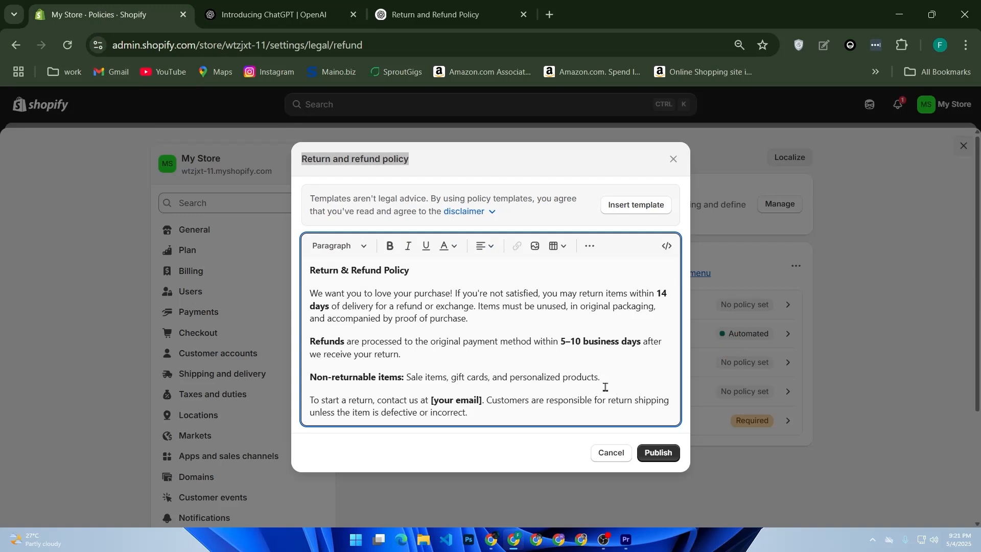
pyautogui.click(659, 453)
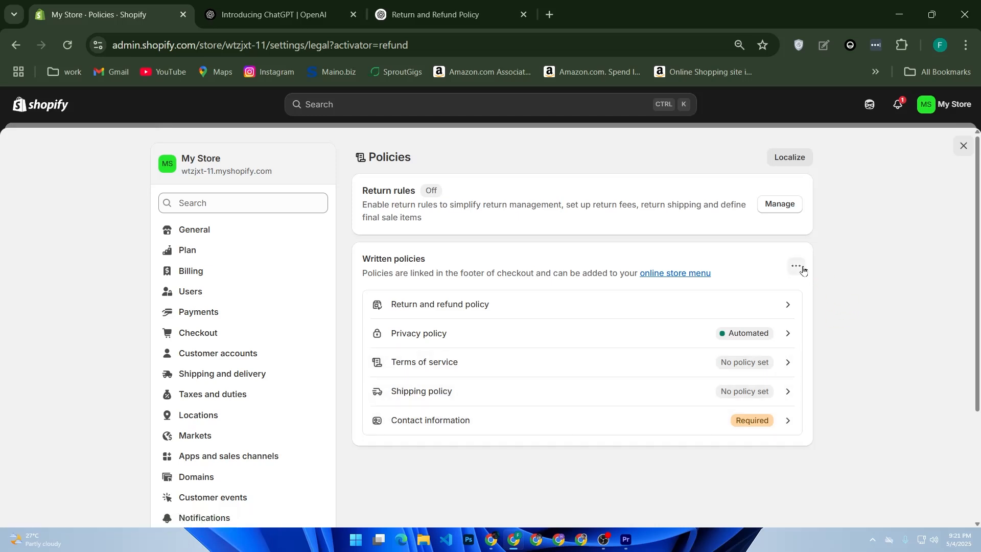
# Read through the automated privacy policy and close it without changes
pyautogui.click(479, 341)
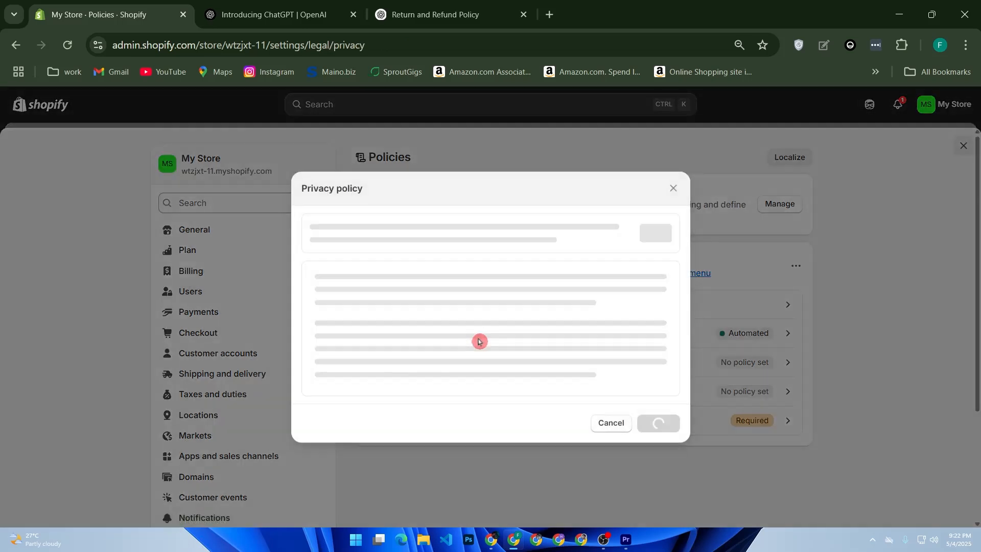
pyautogui.scroll(-4, 484, 335)
pyautogui.scroll(-3, 483, 335)
pyautogui.scroll(10, 510, 331)
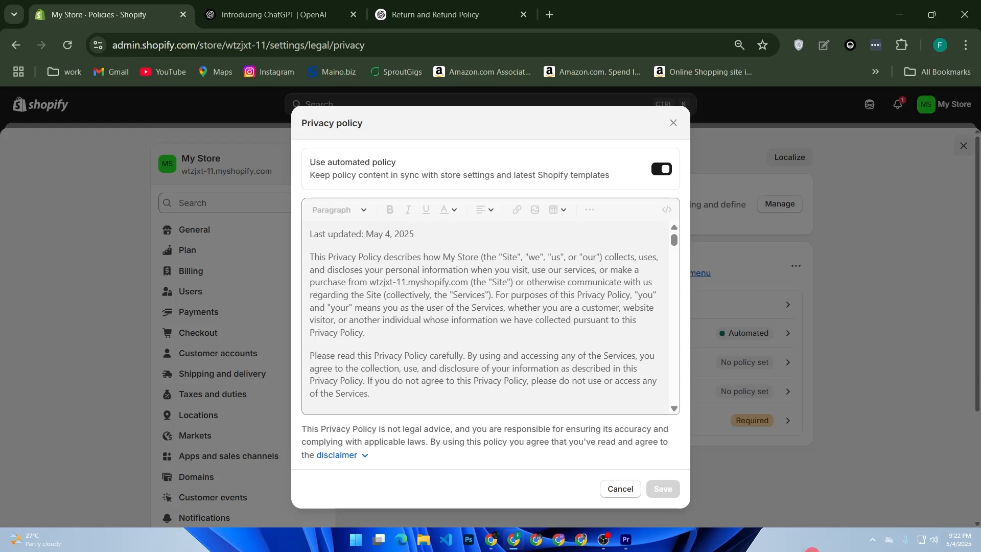
pyautogui.click(620, 488)
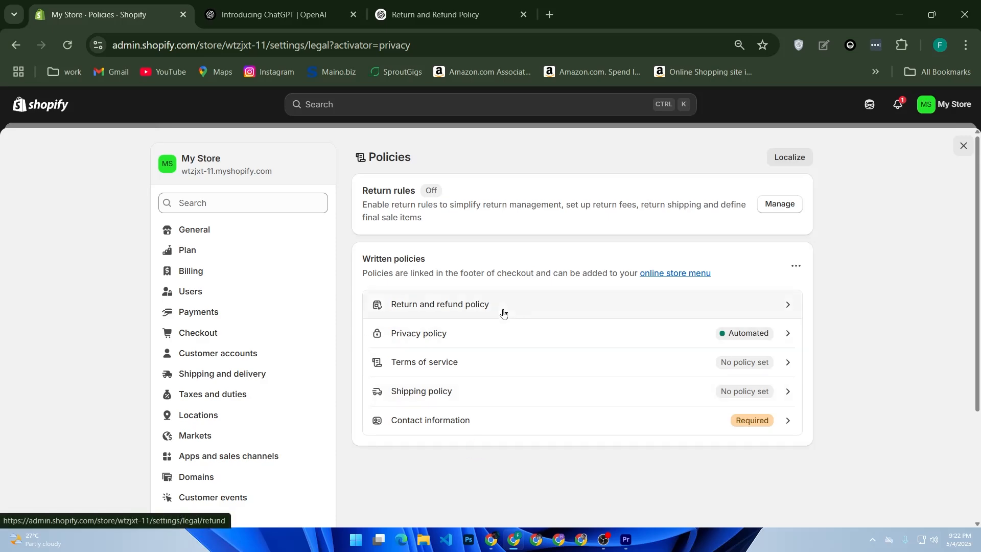
# Review the published return and refund policy, checking the refund period and the e-mail placeholder, and close it without changes
pyautogui.click(503, 309)
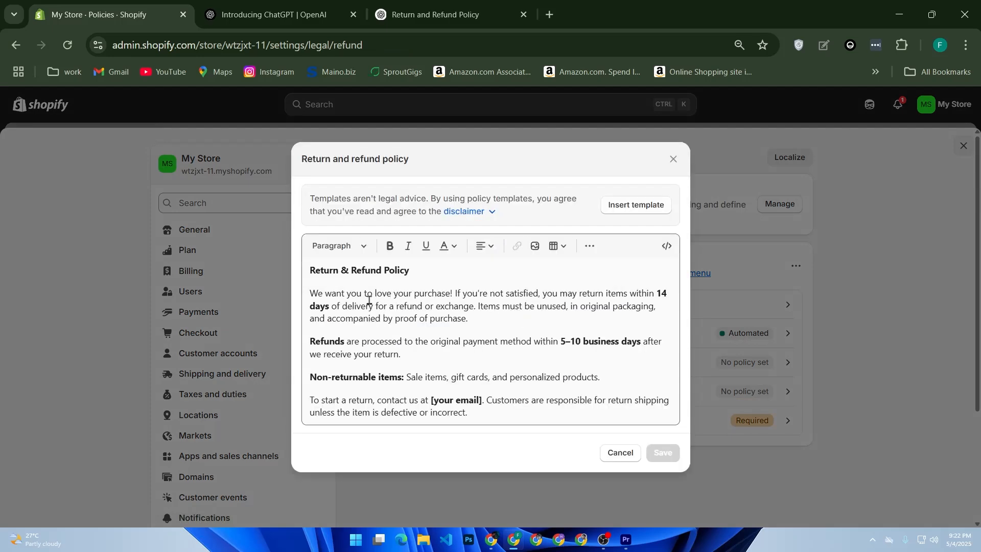
pyautogui.moveTo(561, 342); pyautogui.dragTo(424, 348)
pyautogui.click(424, 348)
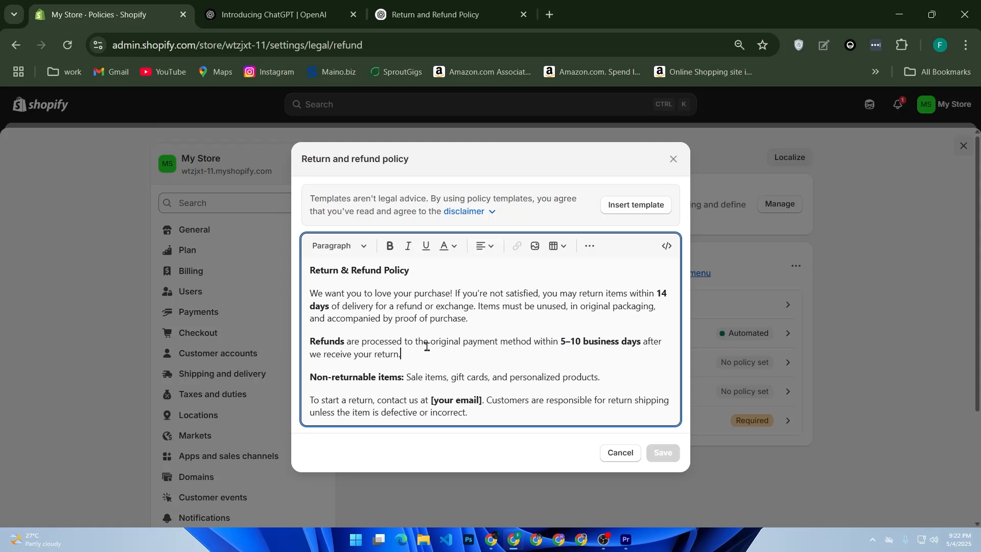
pyautogui.moveTo(481, 401); pyautogui.dragTo(430, 402)
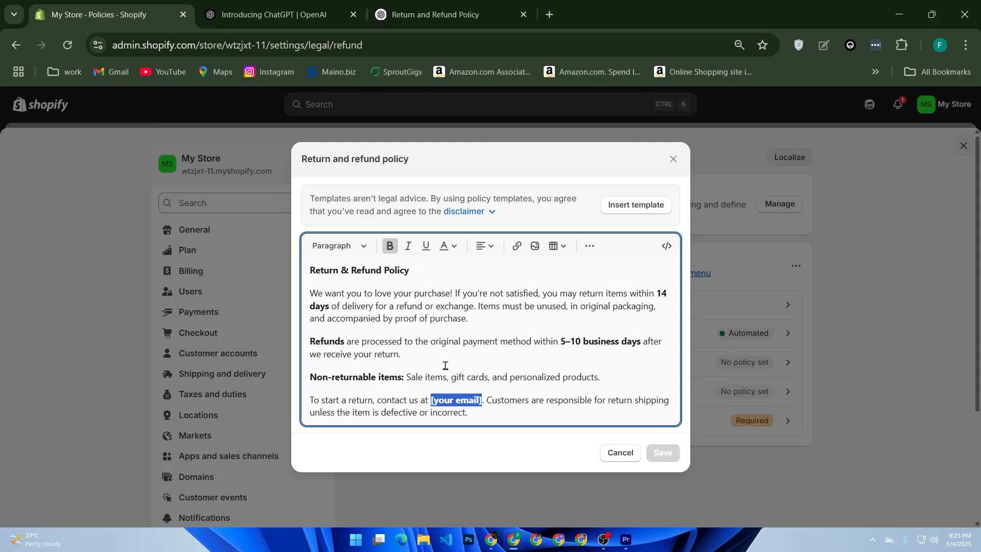
pyautogui.click(620, 454)
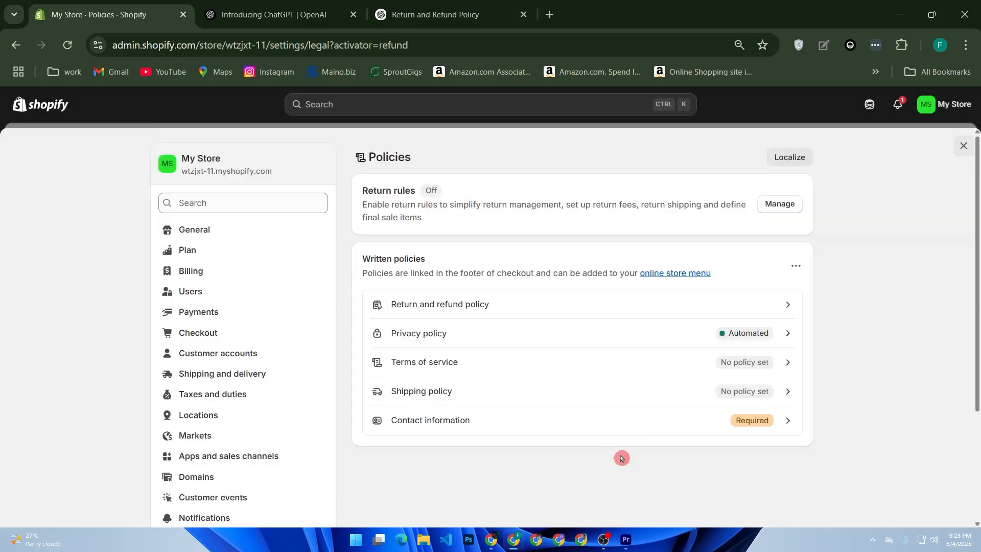
# Leave the settings and open the online store's current Spotlight theme for customization
pyautogui.click(36, 110)
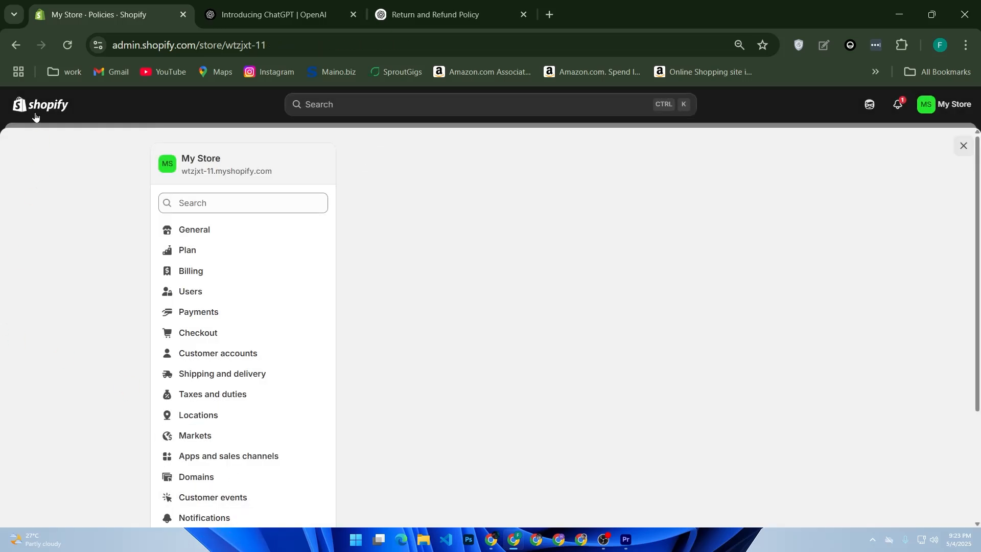
pyautogui.click(63, 308)
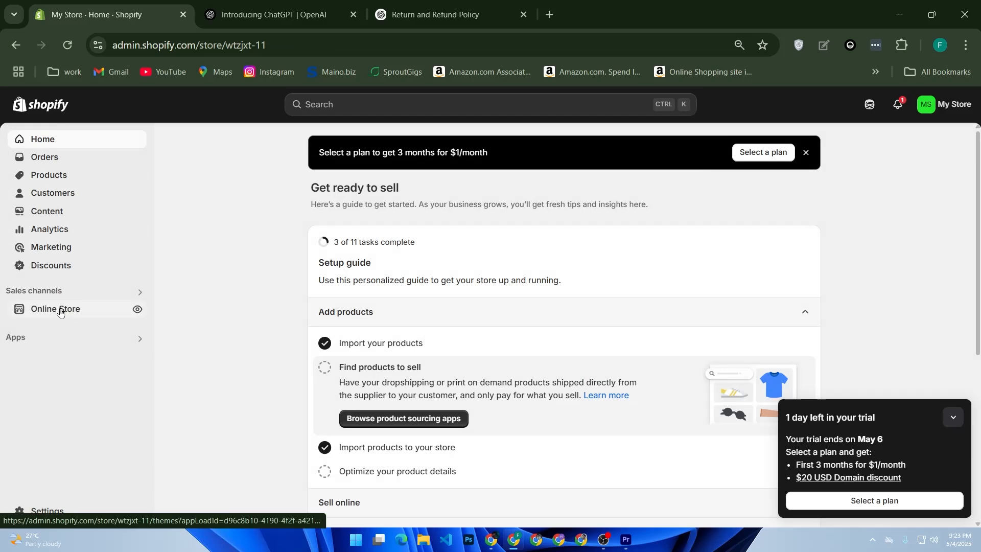
pyautogui.click(60, 309)
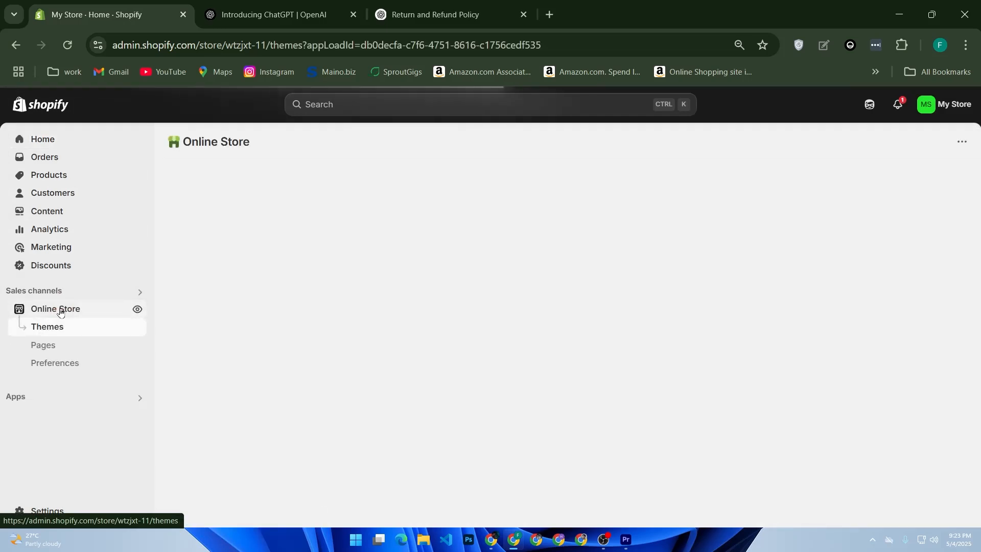
pyautogui.click(18, 420)
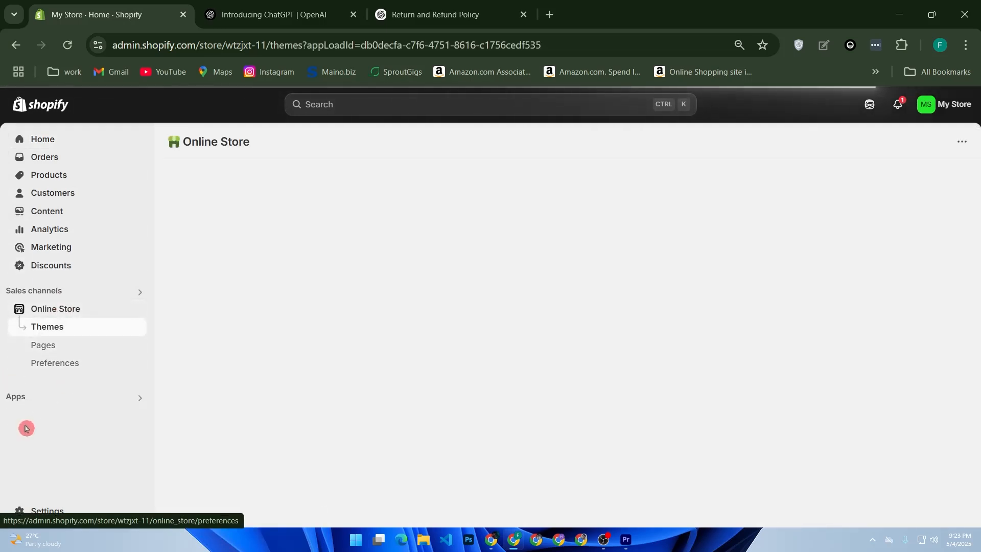
pyautogui.click(56, 380)
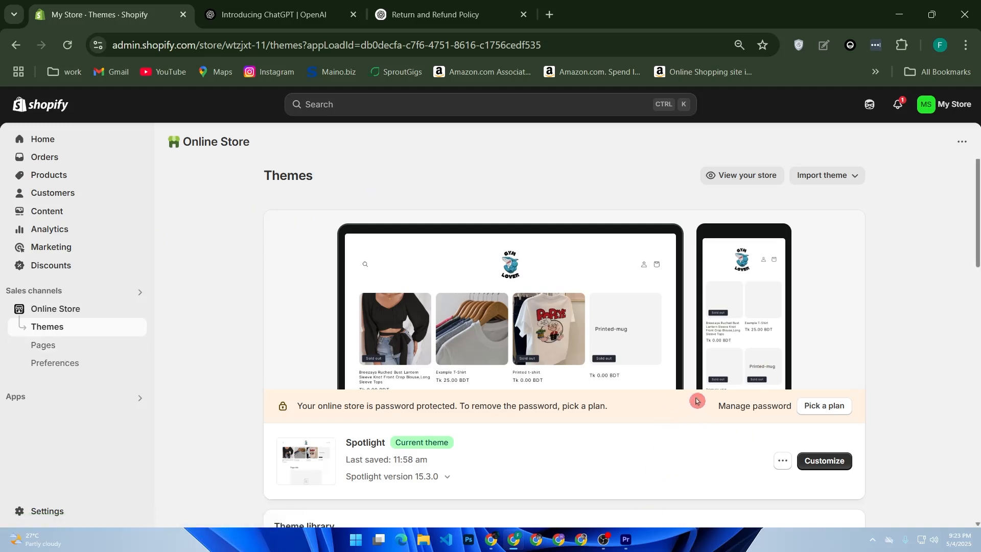
pyautogui.click(810, 465)
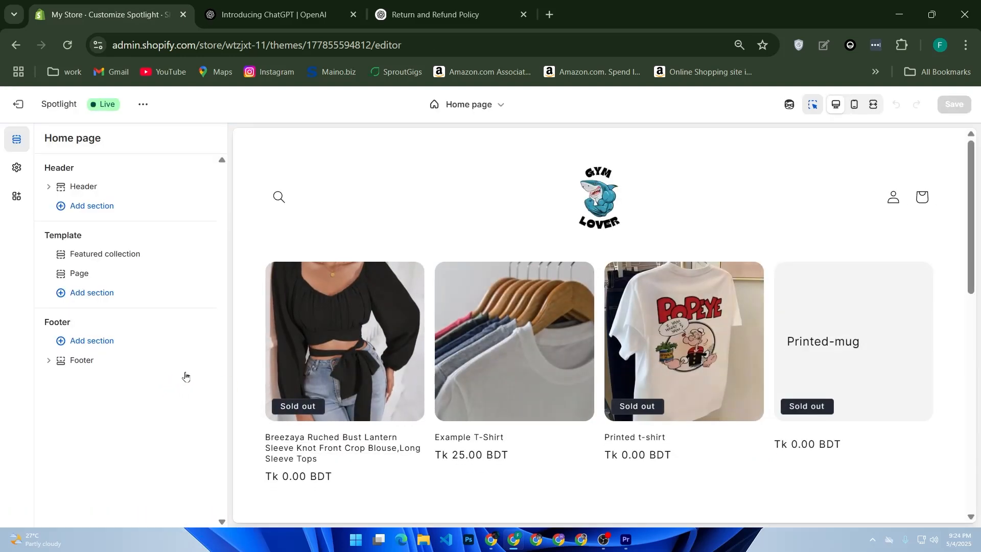
# Open the home page's Footer section and examine its settings, including the policy links
pyautogui.click(98, 346)
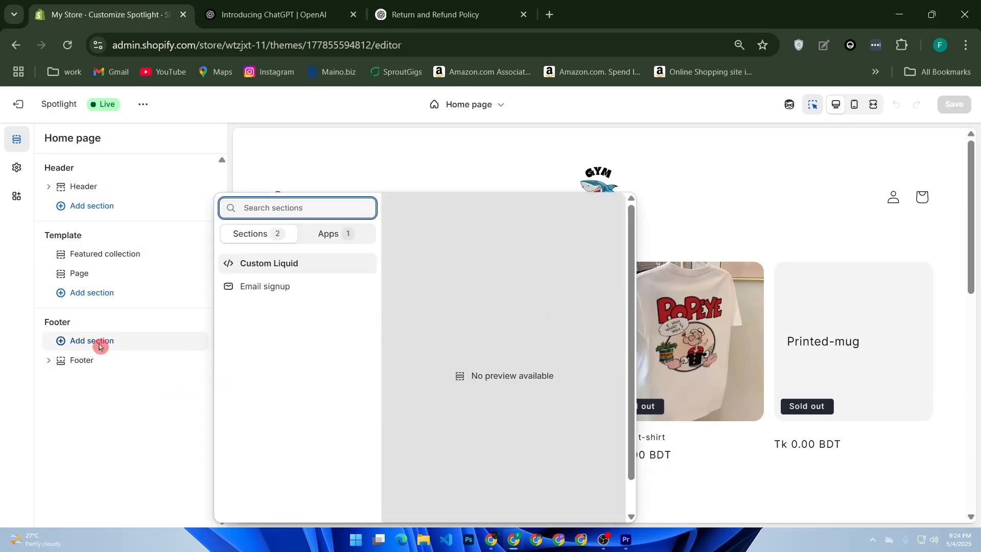
pyautogui.click(98, 366)
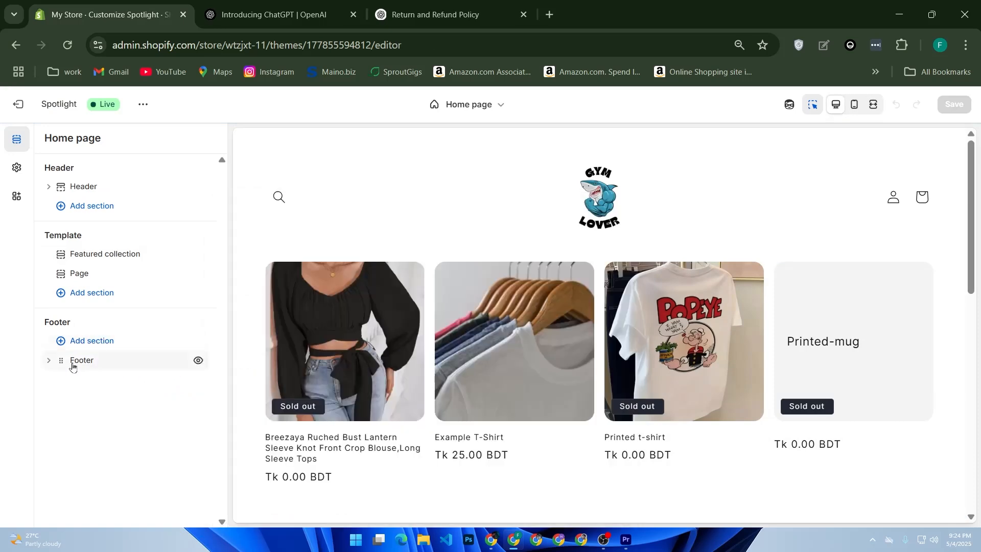
pyautogui.click(73, 363)
pyautogui.scroll(-5, 120, 339)
pyautogui.scroll(5, 119, 337)
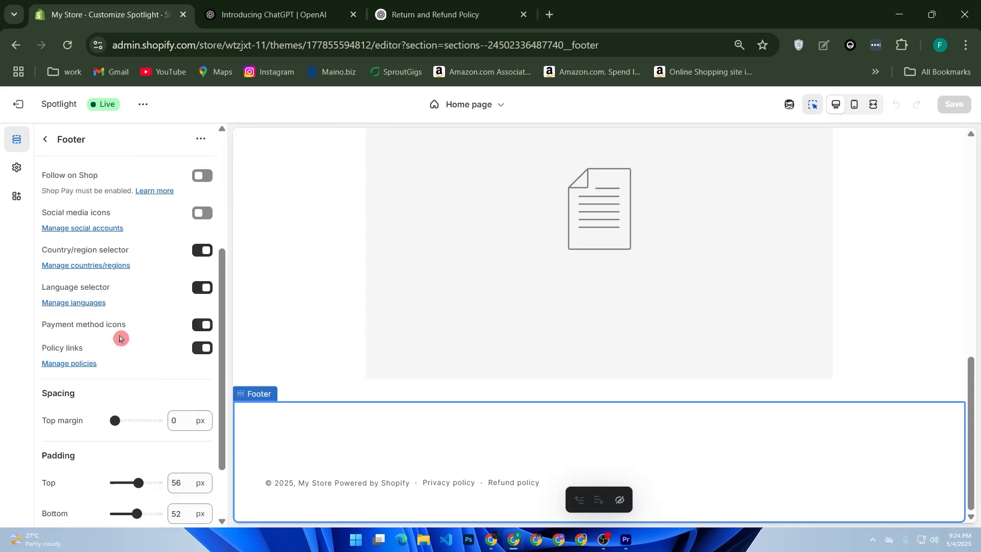
# Leave the Footer settings, examine the sections and apps that can be added to the footer, and close the list without adding any
pyautogui.click(45, 139)
pyautogui.click(84, 342)
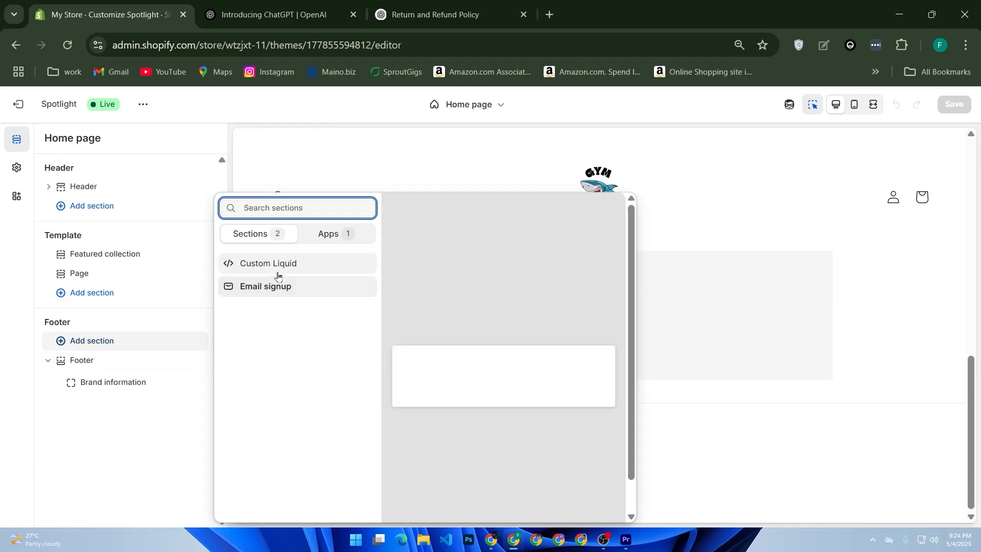
pyautogui.click(321, 233)
pyautogui.click(263, 234)
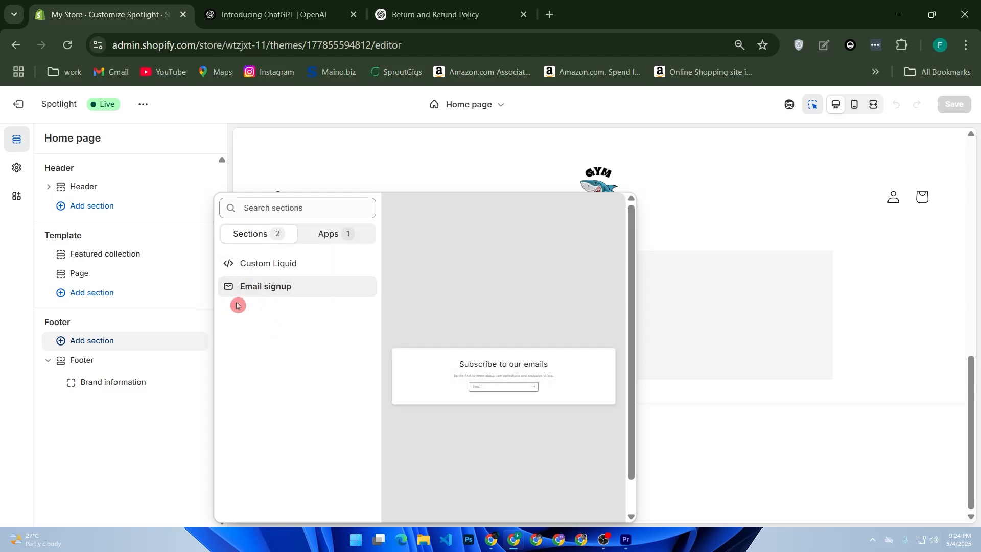
pyautogui.click(84, 465)
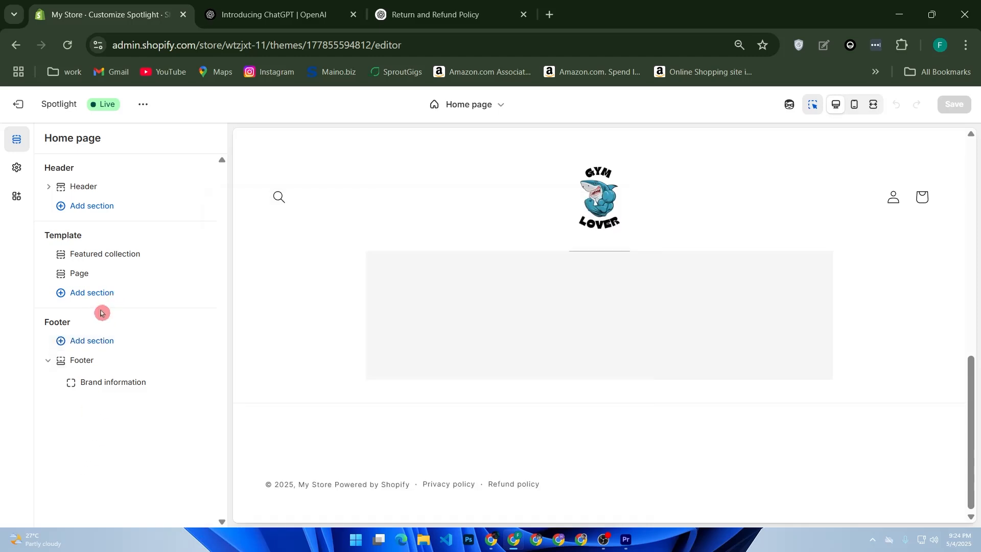
# Try adding a Rich text section to the home page template and select its heading for editing
pyautogui.click(77, 295)
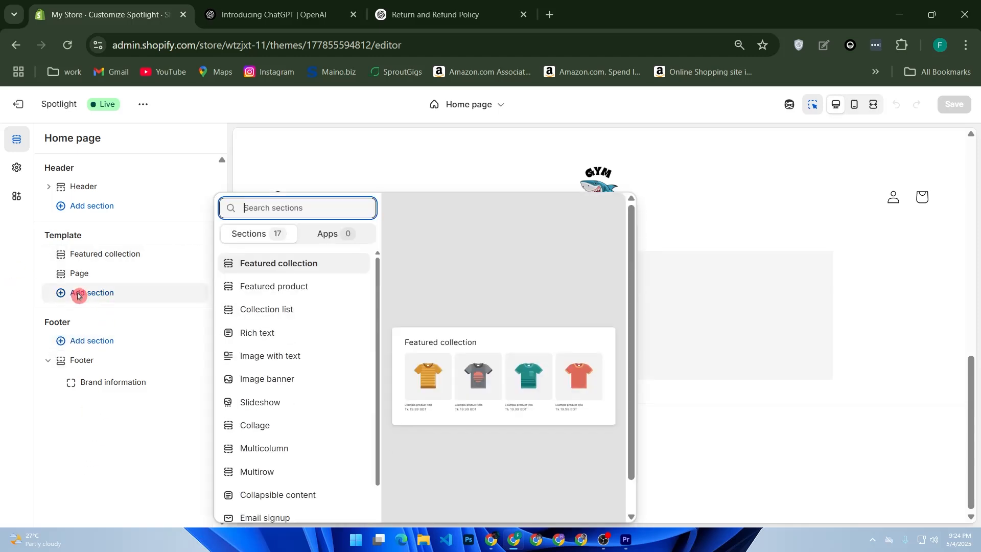
pyautogui.click(229, 336)
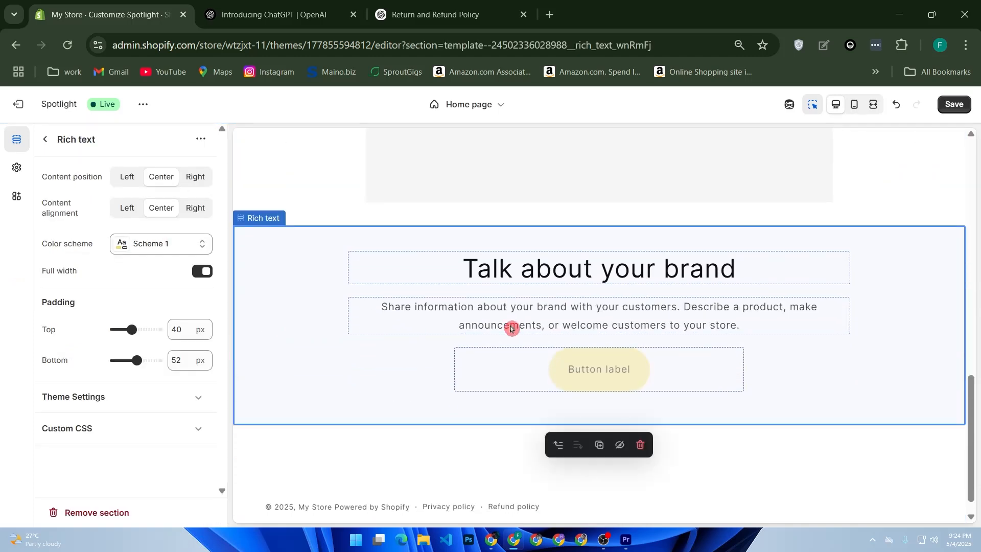
pyautogui.doubleClick(484, 268)
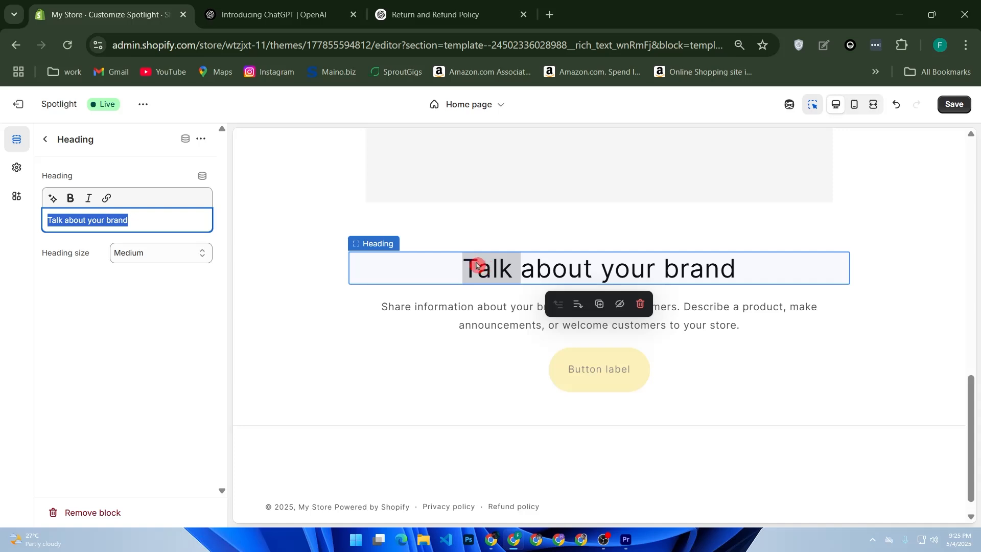
# Leave the theme editor, discarding the unsaved changes, and open the store's Checkout settings
pyautogui.click(17, 104)
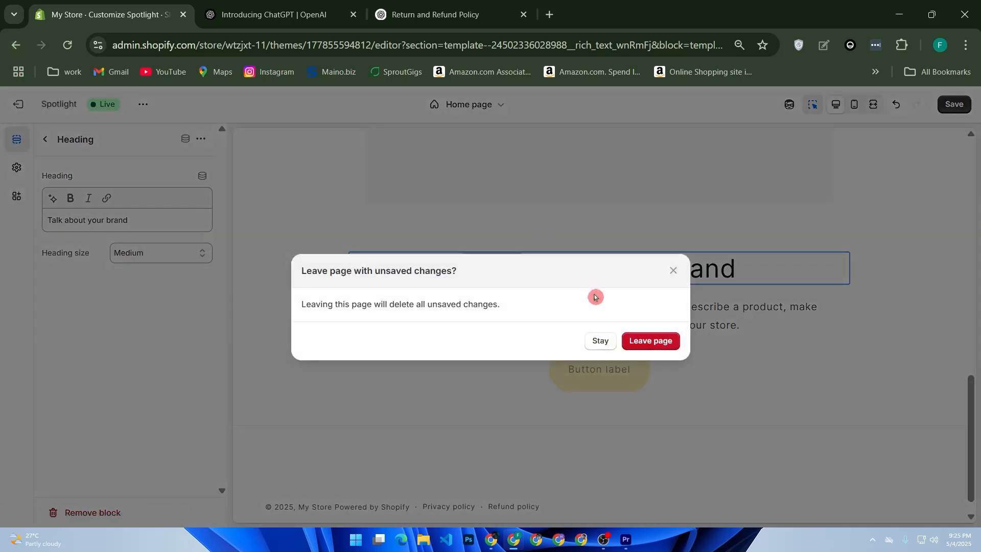
pyautogui.click(650, 341)
pyautogui.click(66, 511)
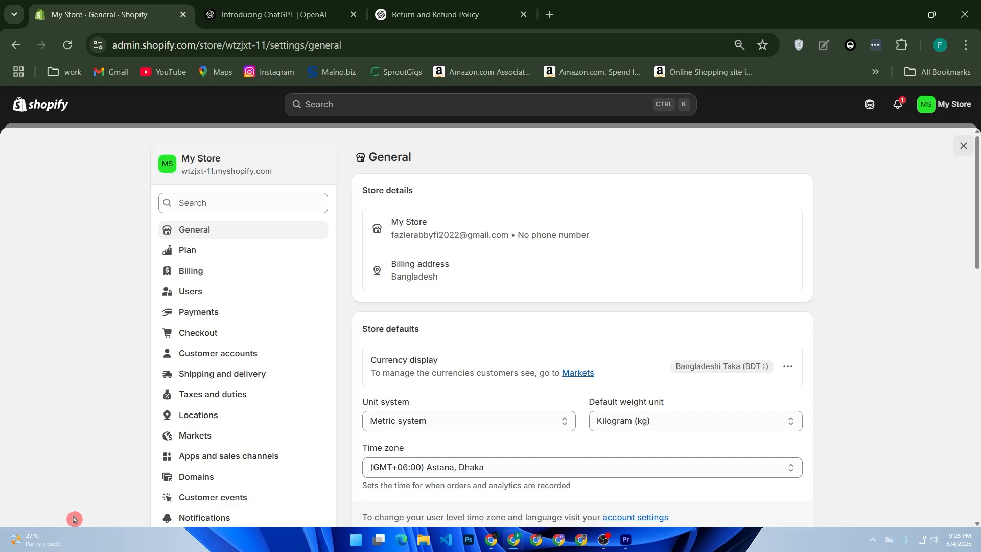
pyautogui.click(224, 328)
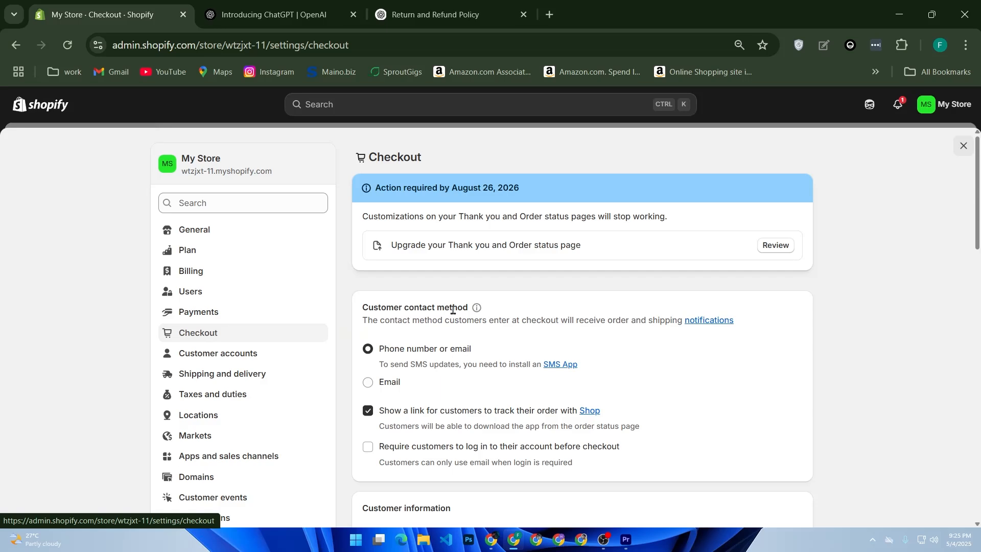
# Examine the Checkout settings, including customer contact method, customer information, marketing options, tipping, checkout language, advanced preferences and checkout rules
pyautogui.scroll(-2, 451, 309)
pyautogui.scroll(-3, 460, 317)
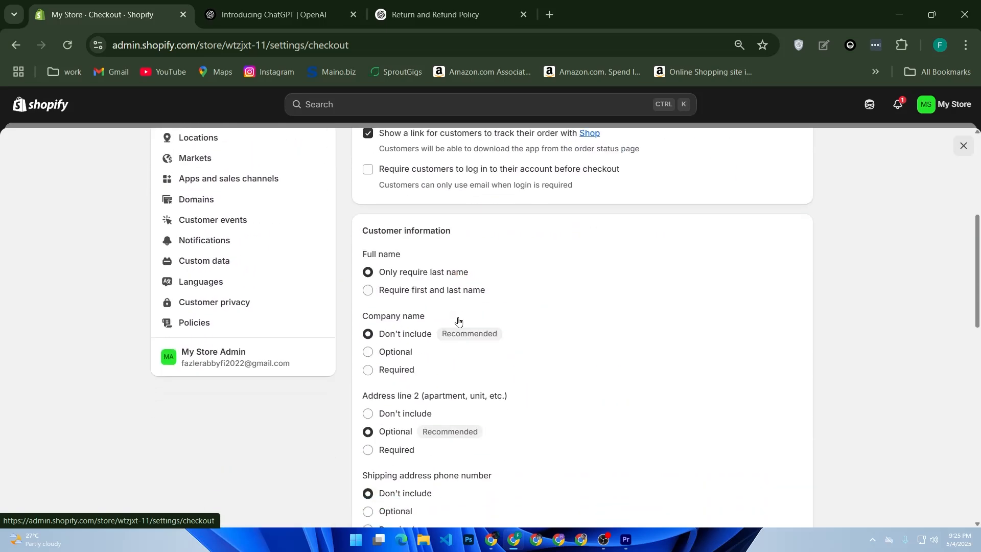
pyautogui.scroll(-12, 458, 320)
pyautogui.click(458, 320)
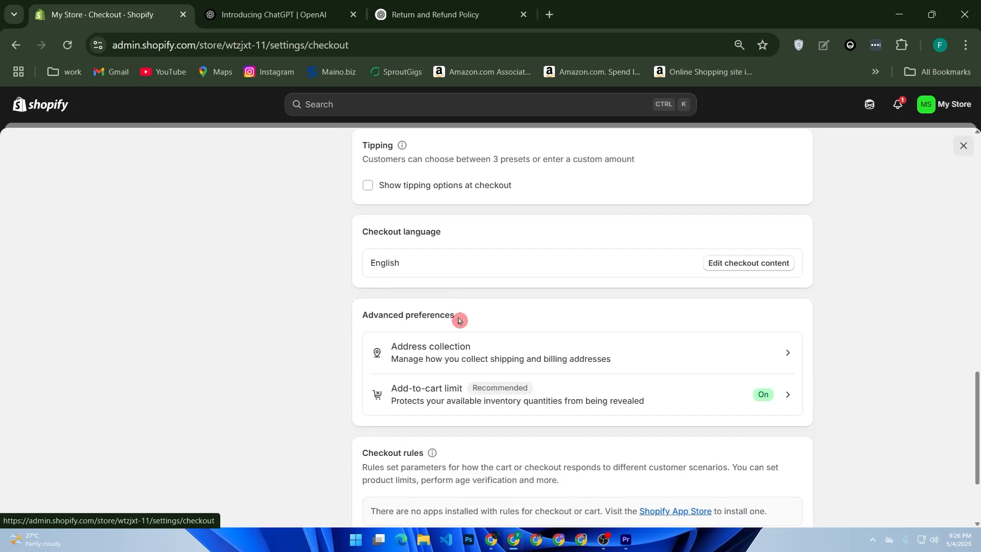
pyautogui.scroll(-3, 459, 320)
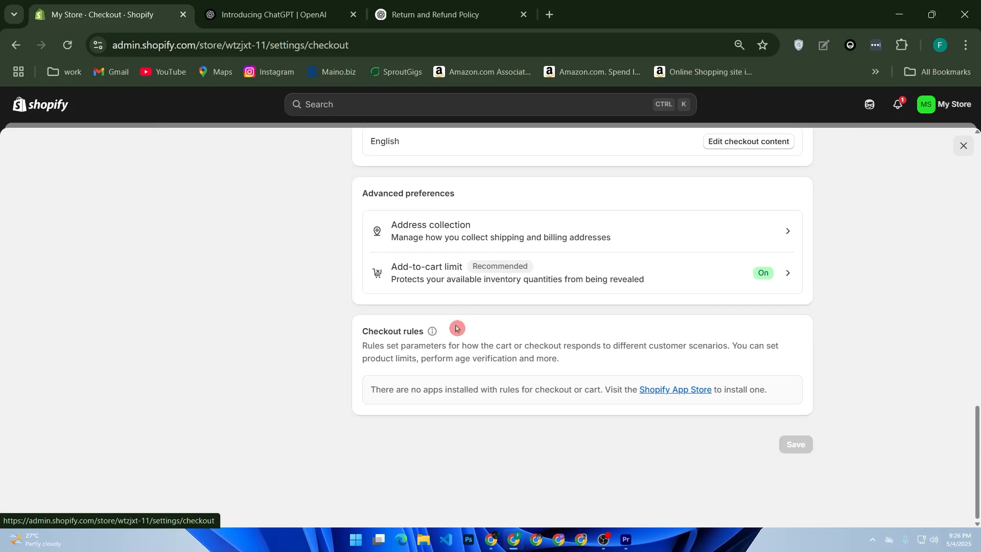
pyautogui.scroll(14, 456, 329)
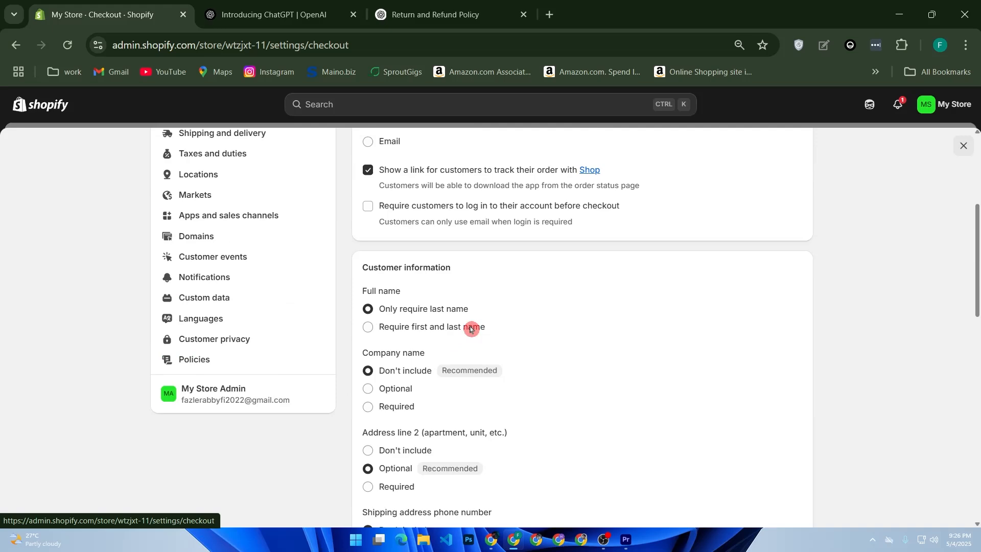
pyautogui.scroll(3, 470, 328)
pyautogui.scroll(3, 466, 329)
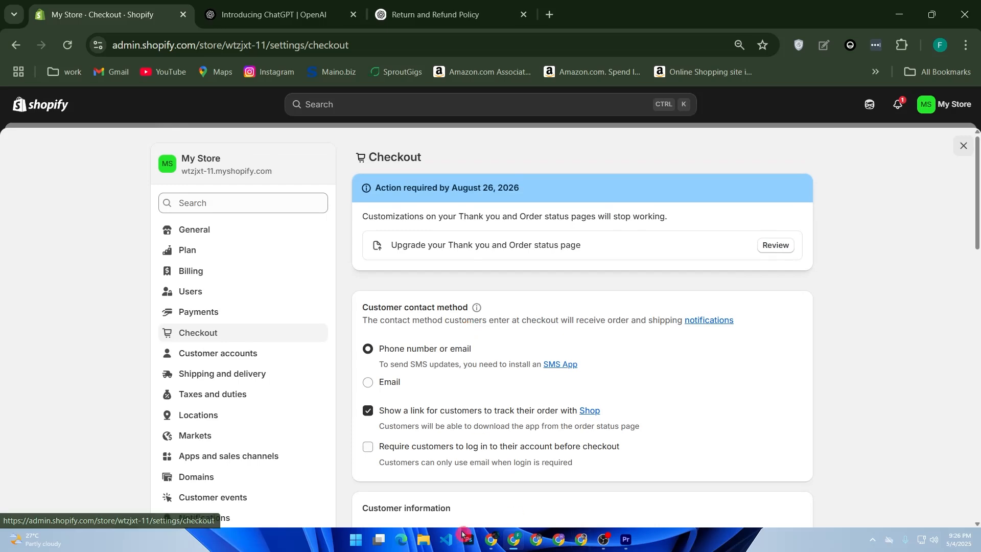
pyautogui.scroll(-5, 477, 465)
pyautogui.scroll(-7, 477, 465)
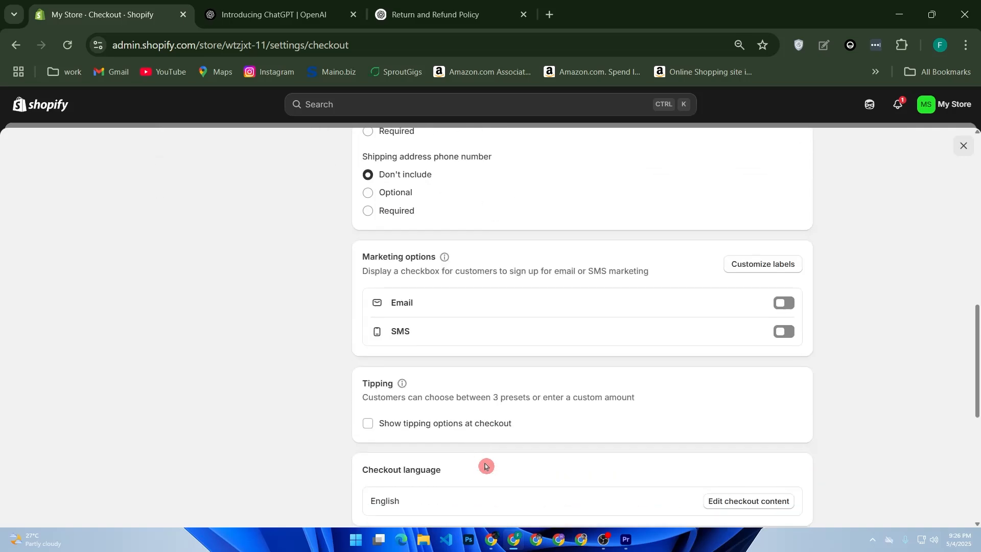
pyautogui.scroll(7, 527, 463)
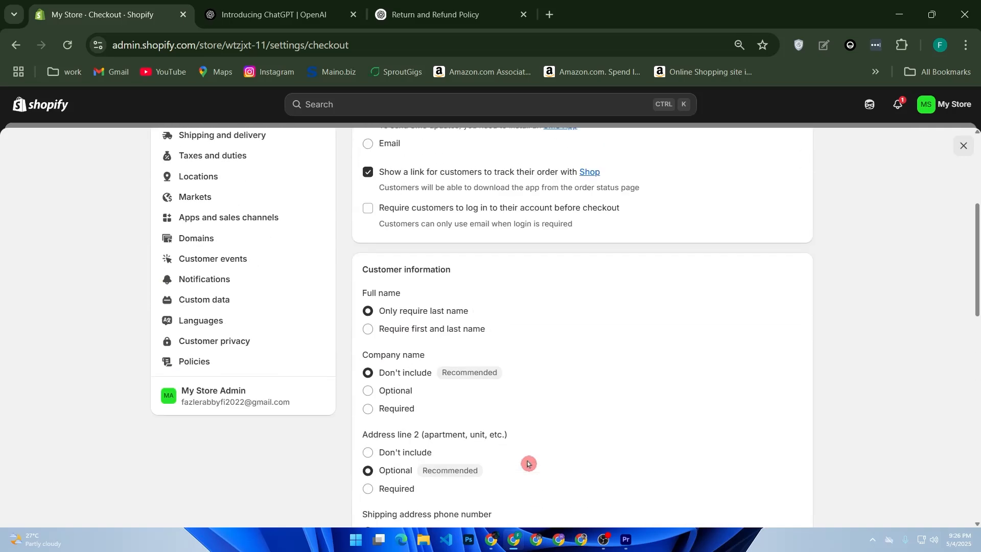